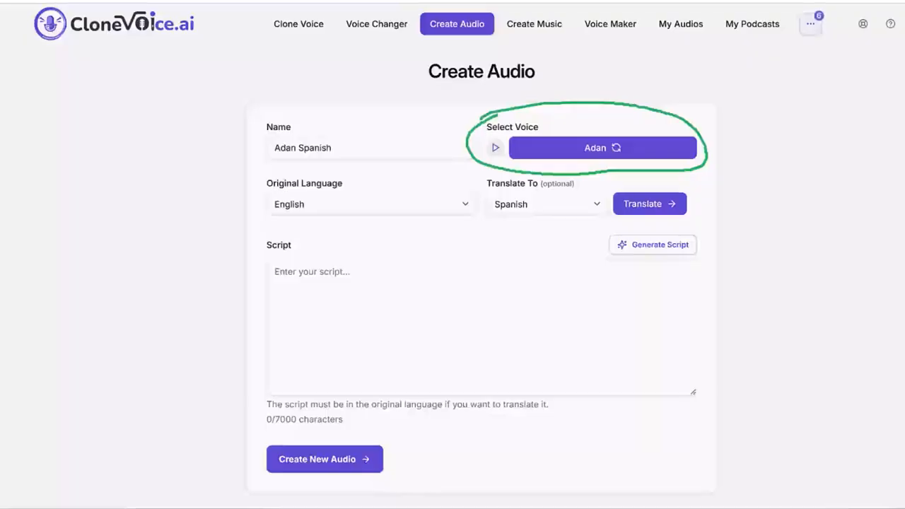
# - Choose the voice Adan from the System voice category for the new audio
pyautogui.click(602, 150)
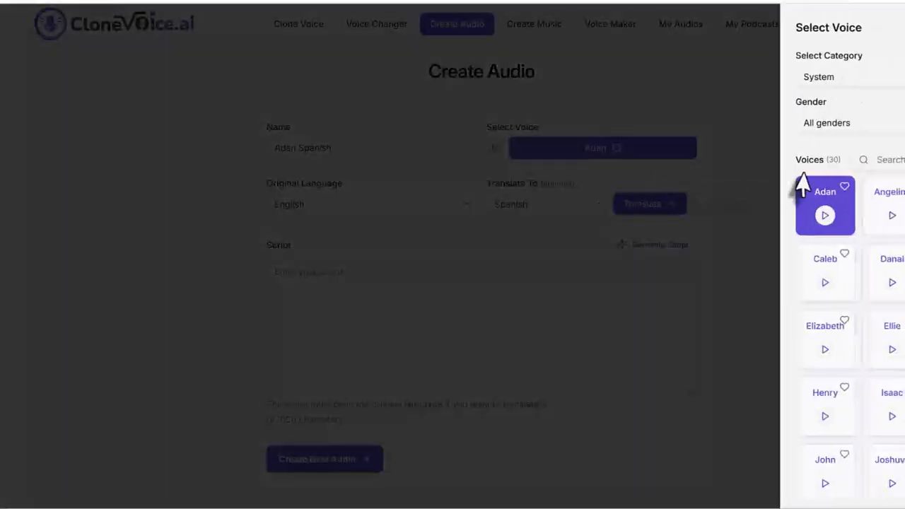
pyautogui.click(844, 80)
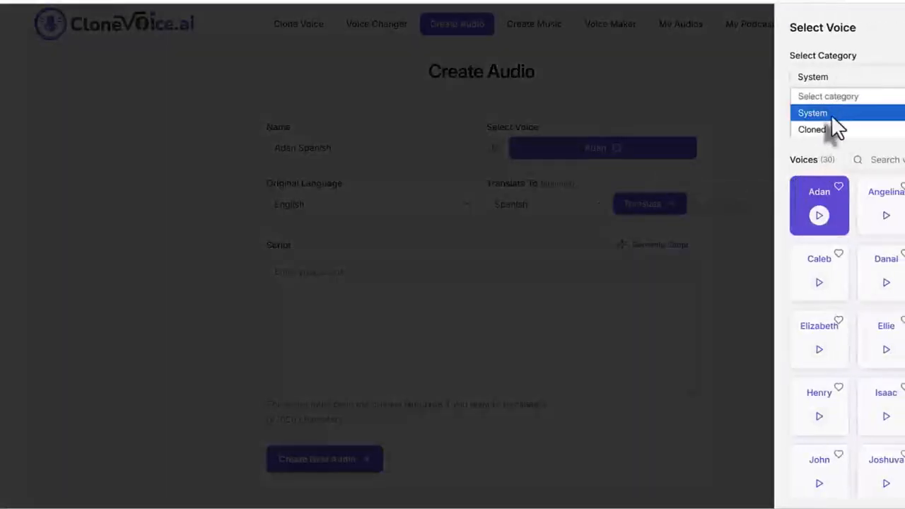
pyautogui.click(786, 160)
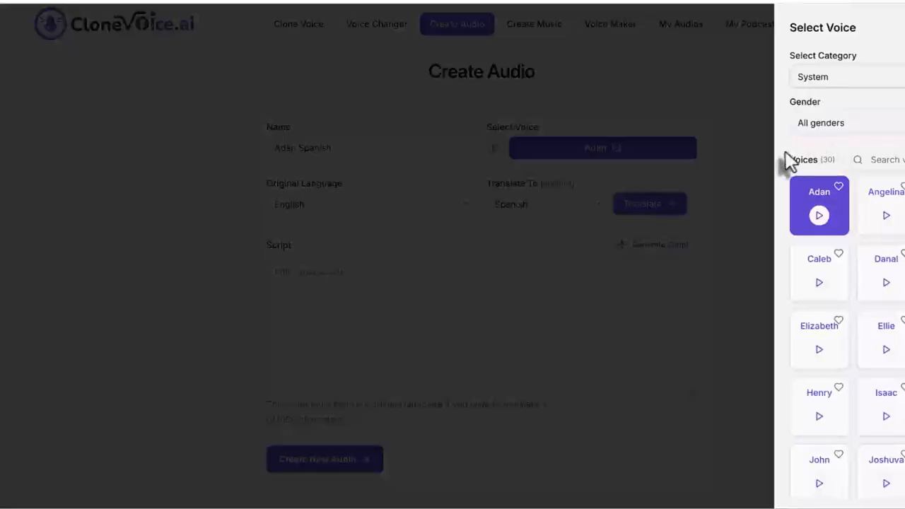
pyautogui.click(824, 214)
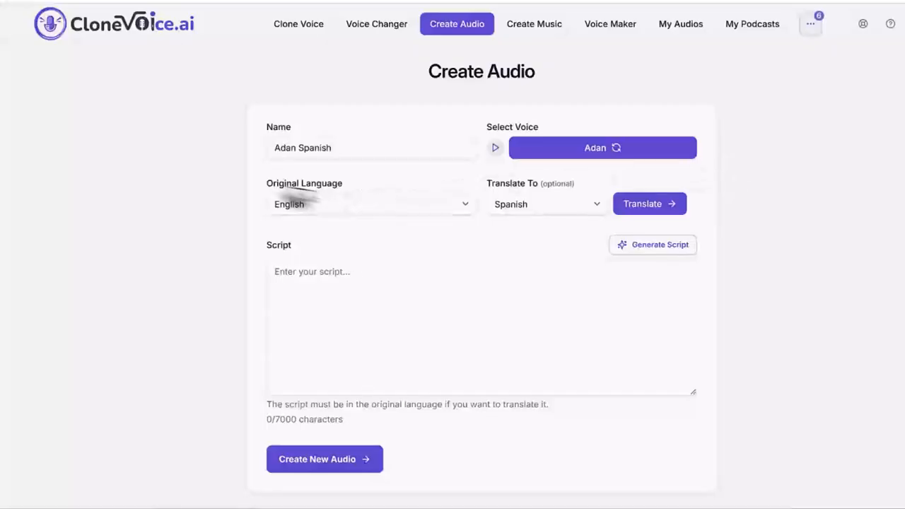
# - Set Spanish as the language the English script is translated to
pyautogui.moveTo(263, 184); pyautogui.dragTo(363, 190)
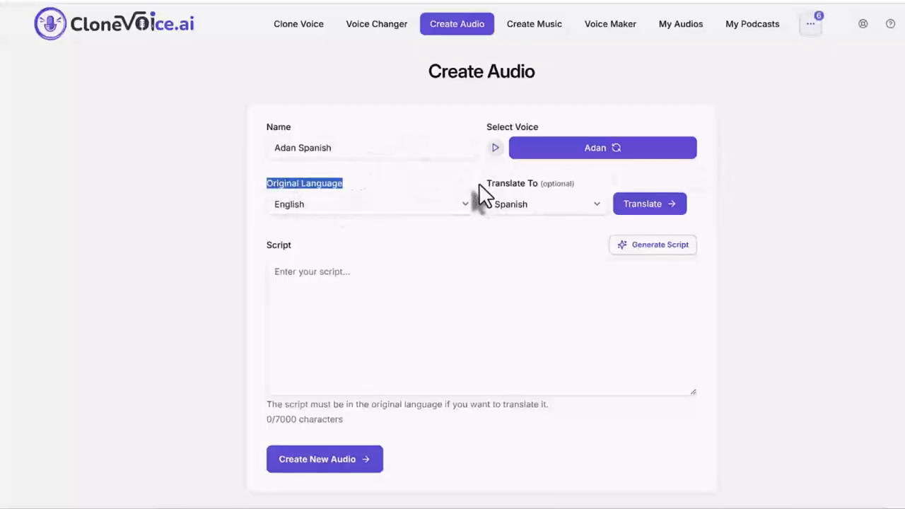
pyautogui.click(515, 209)
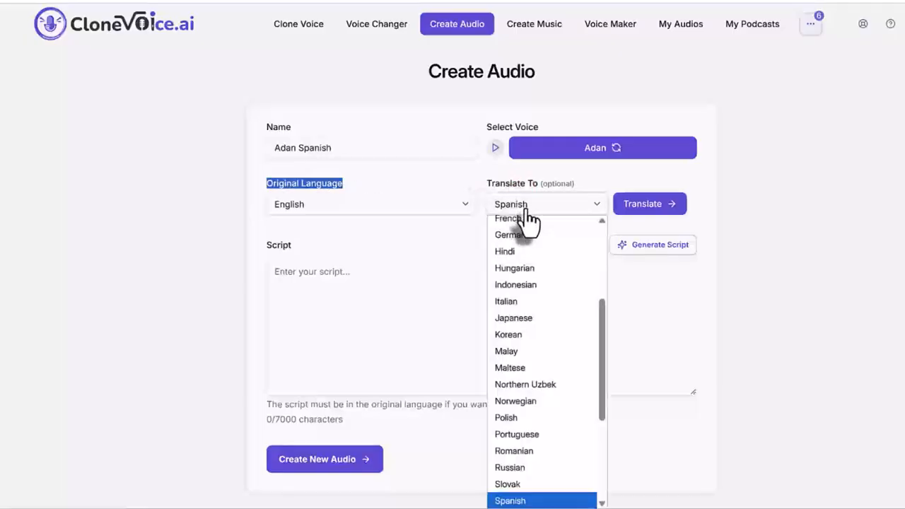
pyautogui.click(553, 498)
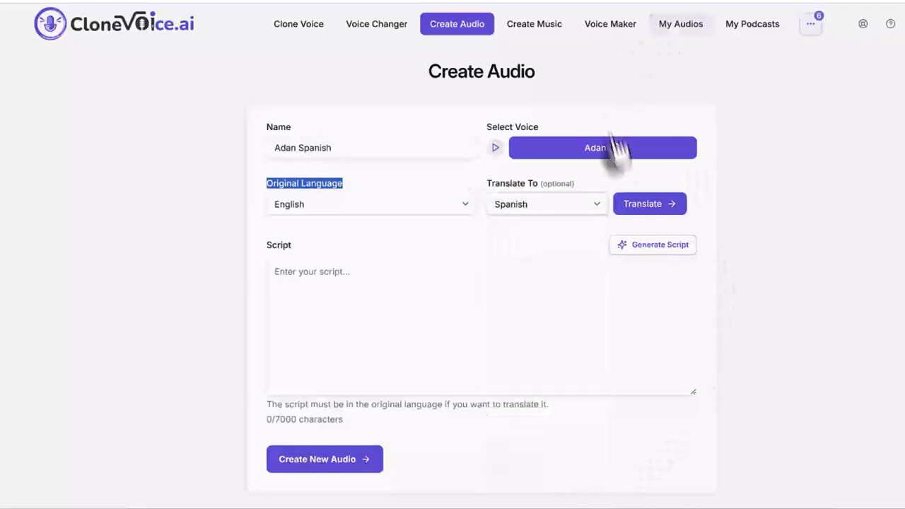
pyautogui.click(731, 244)
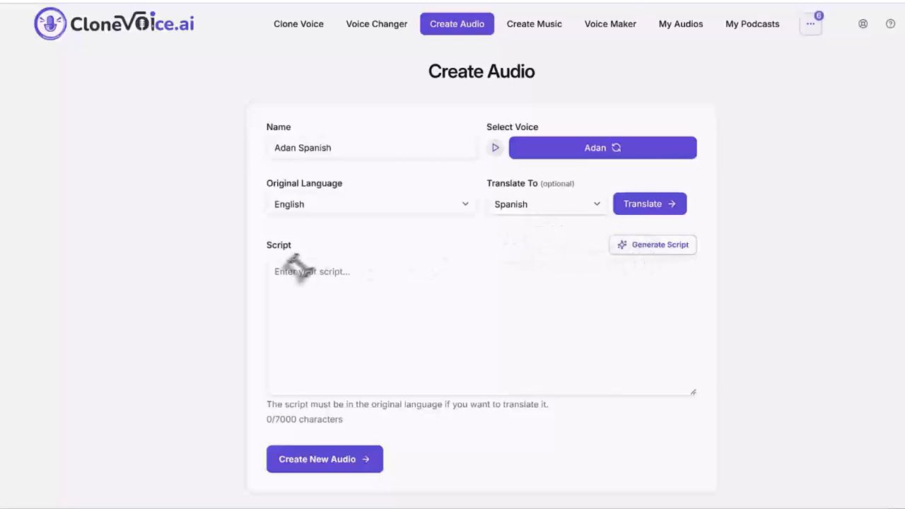
pyautogui.click(403, 323)
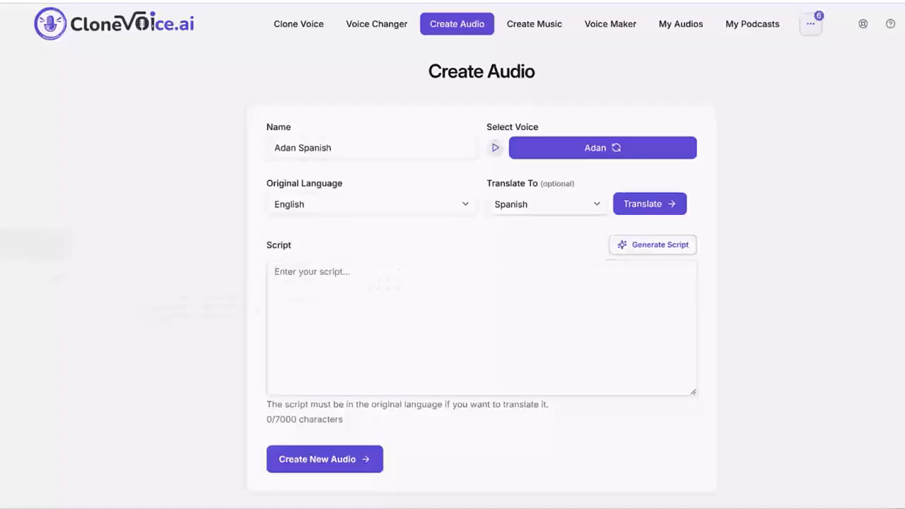
pyautogui.moveTo(334, 238)
pyautogui.mouseDown()
pyautogui.moveTo(257, 231)
pyautogui.moveTo(252, 410)
pyautogui.moveTo(349, 446)
pyautogui.moveTo(790, 432)
pyautogui.moveTo(785, 319)
pyautogui.moveTo(765, 256)
pyautogui.moveTo(683, 229)
pyautogui.moveTo(304, 232)
pyautogui.mouseUp()
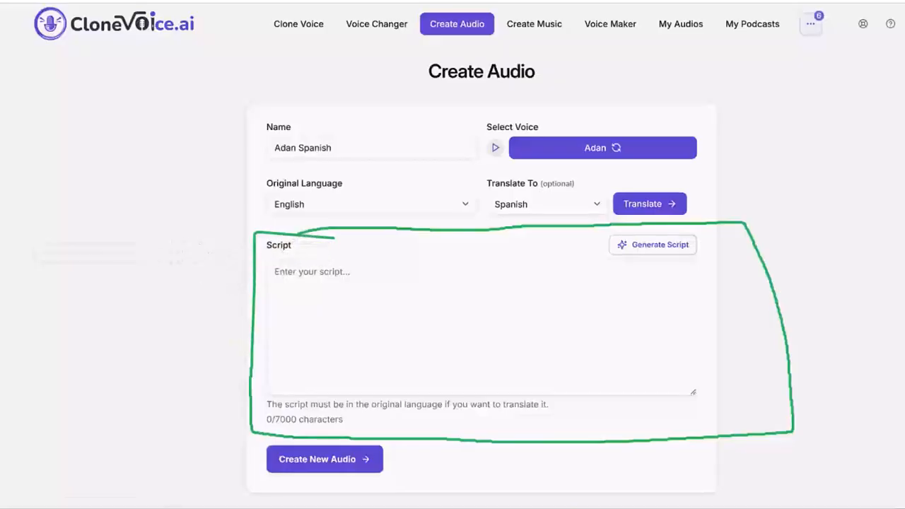
pyautogui.hotkey('ctrl', 'z')
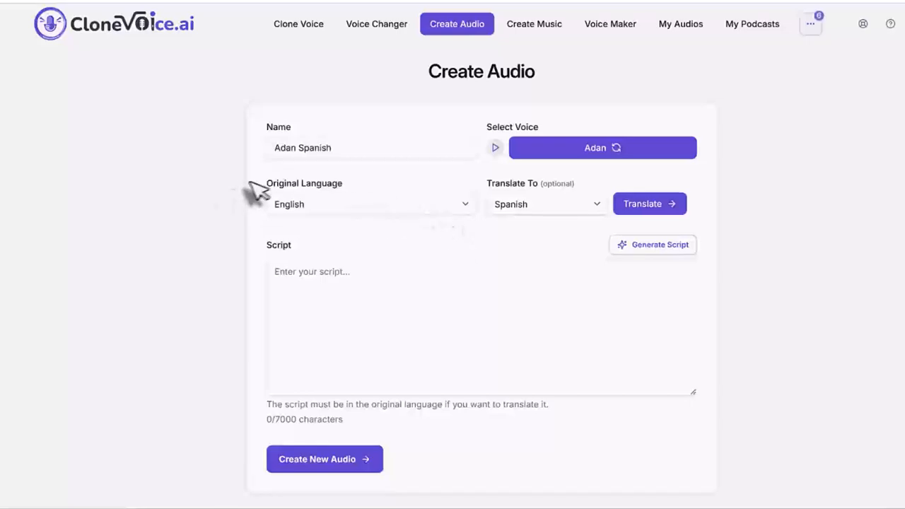
# - Keep Spanish as the translation language and generate an Explainer & Educational Videos script on the topic "ketogenic diet benefits for weight loss"
pyautogui.click(546, 205)
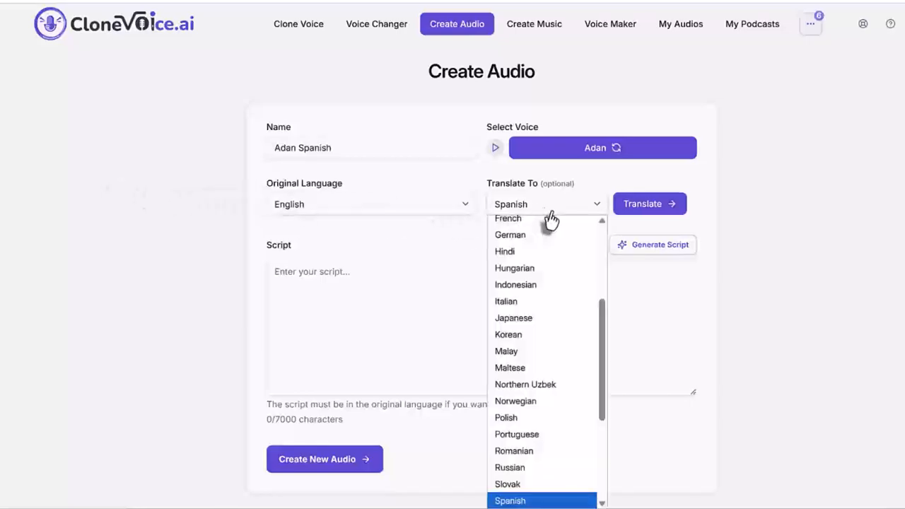
pyautogui.click(526, 500)
pyautogui.click(647, 248)
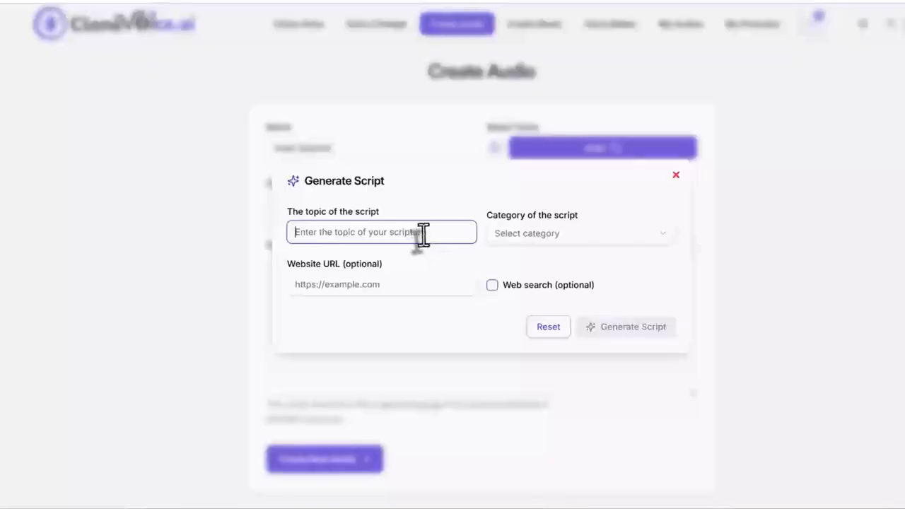
pyautogui.write('ketogenic diet benefits for weight loss')
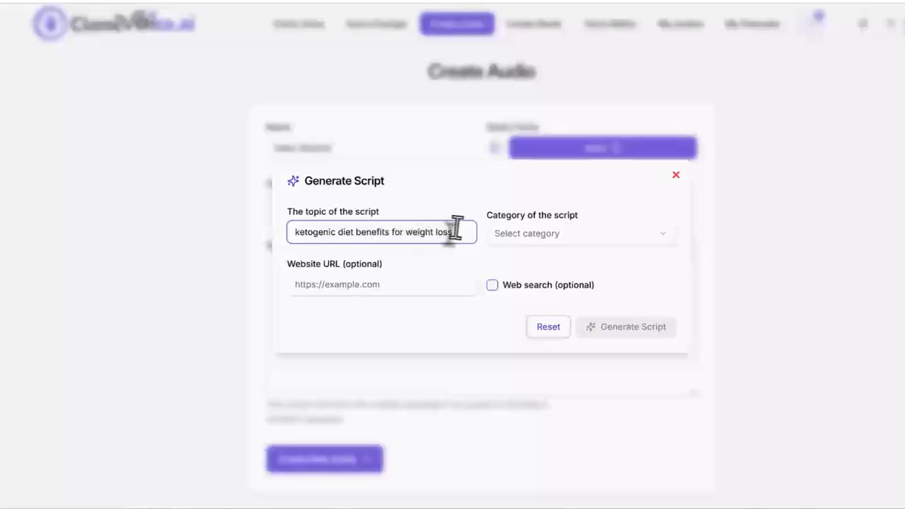
pyautogui.click(541, 235)
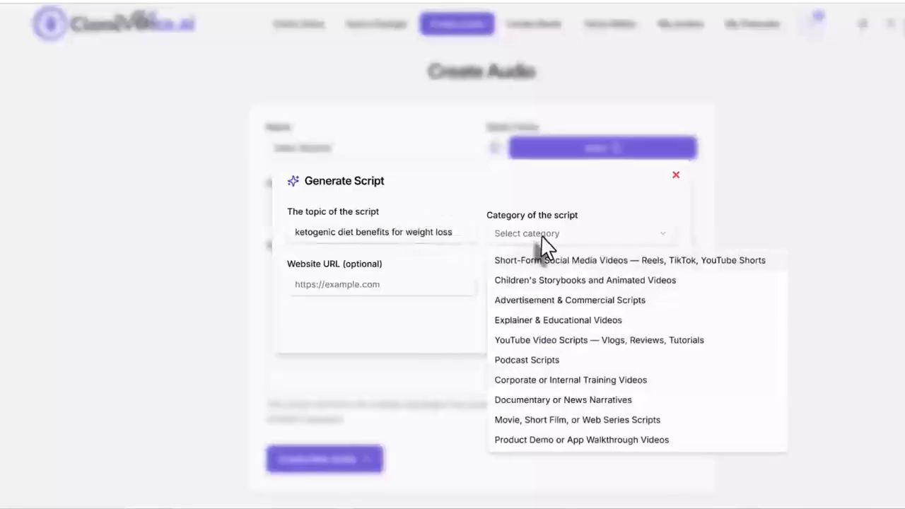
pyautogui.click(571, 322)
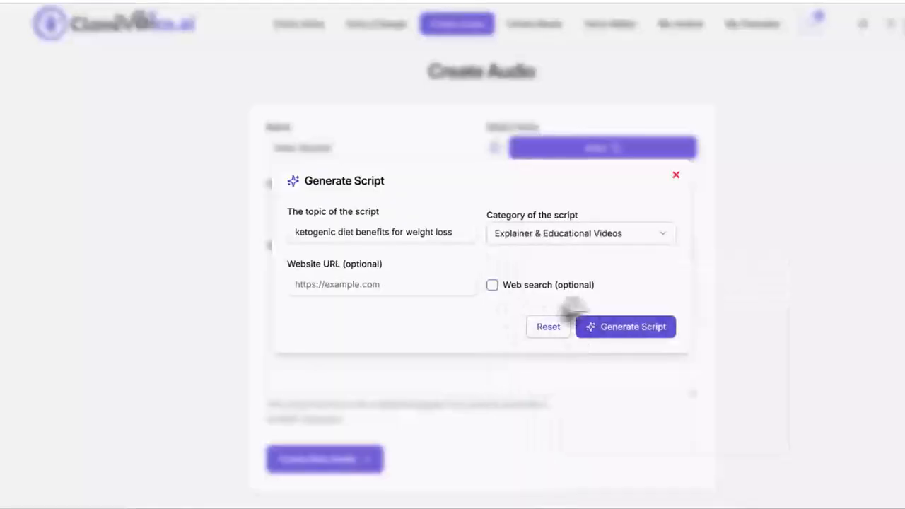
pyautogui.click(615, 338)
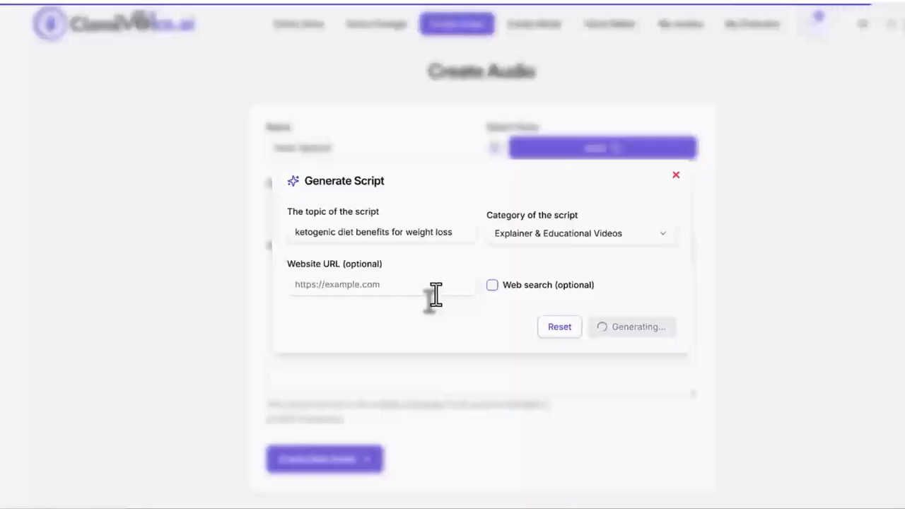
pyautogui.scroll(-3, 357, 279)
pyautogui.scroll(5, 368, 290)
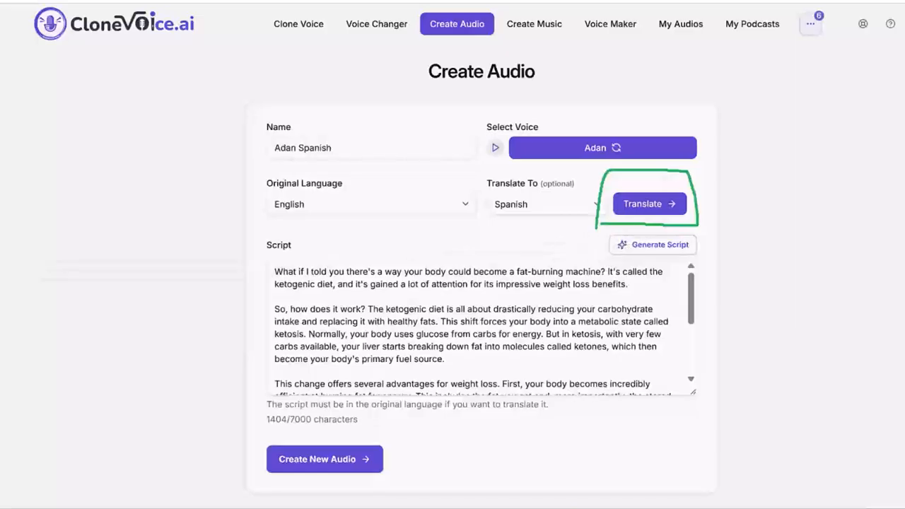
# - Translate the generated script into Spanish and create the new audio from it
pyautogui.click(640, 204)
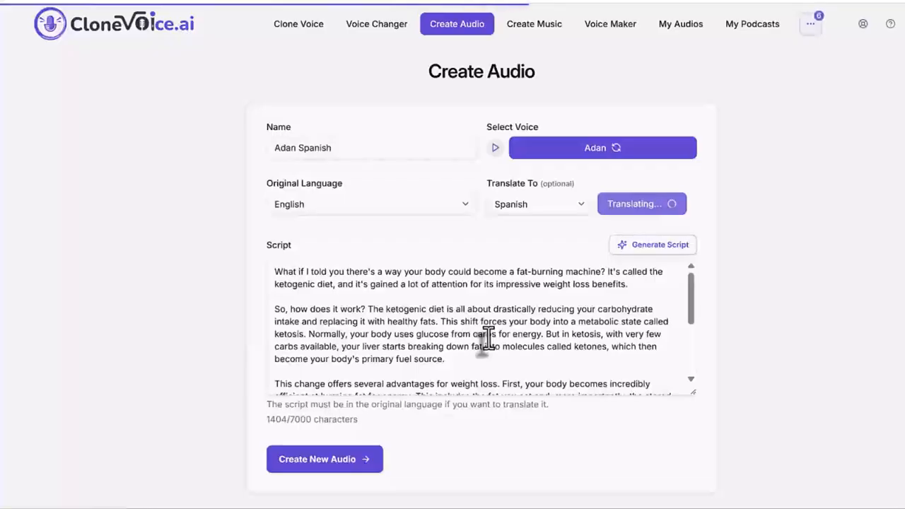
pyautogui.moveTo(276, 271); pyautogui.dragTo(594, 385)
pyautogui.tripleClick(594, 386)
pyautogui.scroll(4, 593, 386)
pyautogui.click(507, 328)
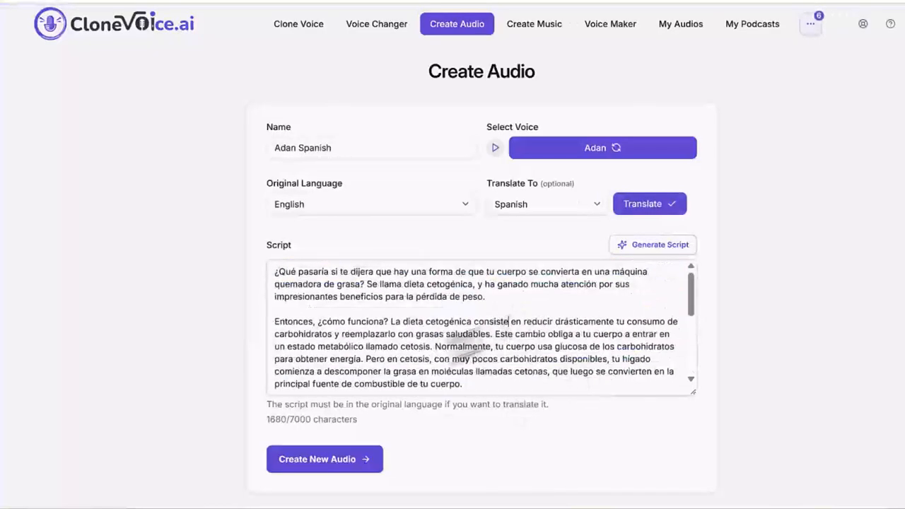
pyautogui.click(345, 469)
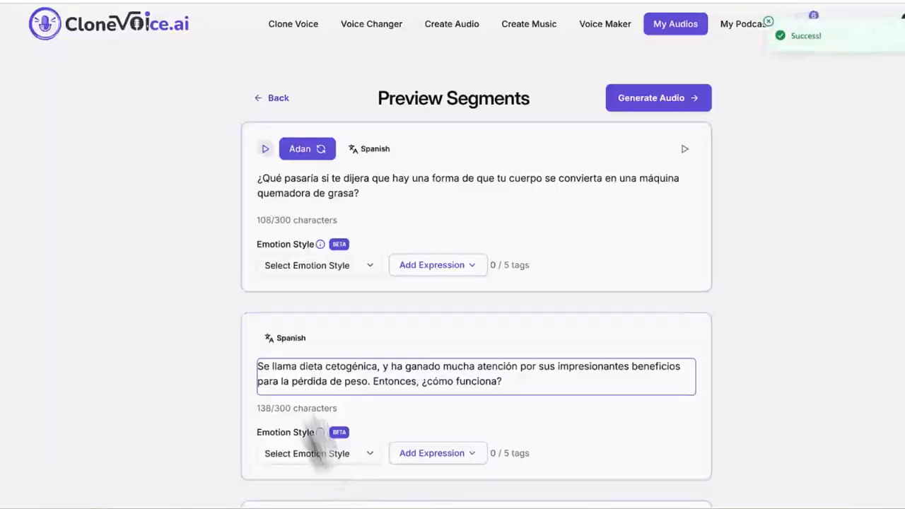
# - Check the Spanish text and language label of the first two preview segments
pyautogui.moveTo(360, 194); pyautogui.dragTo(254, 180)
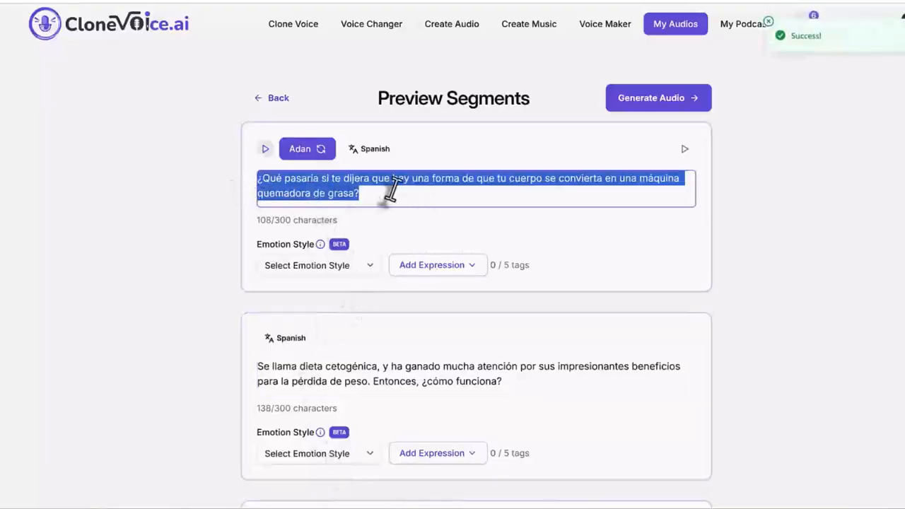
pyautogui.tripleClick(410, 382)
pyautogui.click(410, 384)
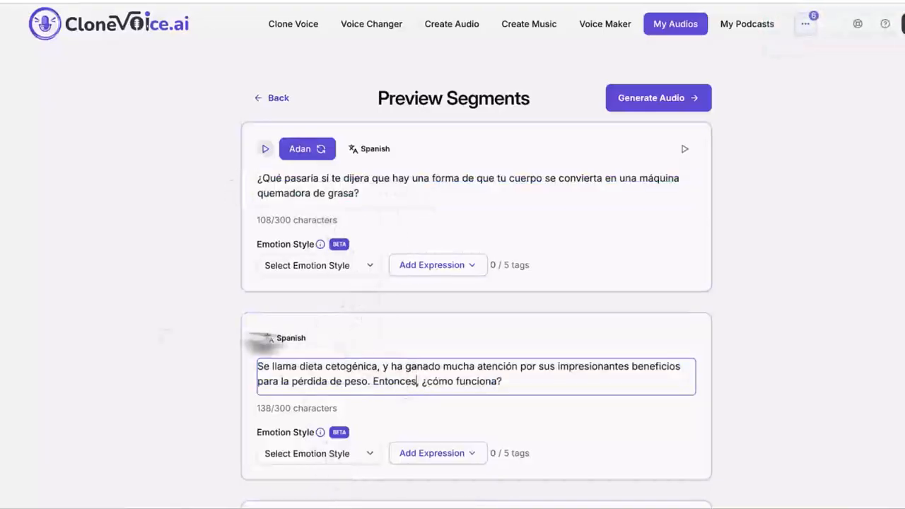
pyautogui.hotkey('ctrl', 'a')
pyautogui.moveTo(322, 345)
pyautogui.mouseDown()
pyautogui.moveTo(285, 351)
pyautogui.moveTo(242, 340)
pyautogui.moveTo(310, 323)
pyautogui.moveTo(327, 345)
pyautogui.mouseUp()
pyautogui.moveTo(149, 336)
pyautogui.mouseDown()
pyautogui.moveTo(222, 340)
pyautogui.moveTo(214, 346)
pyautogui.mouseUp()
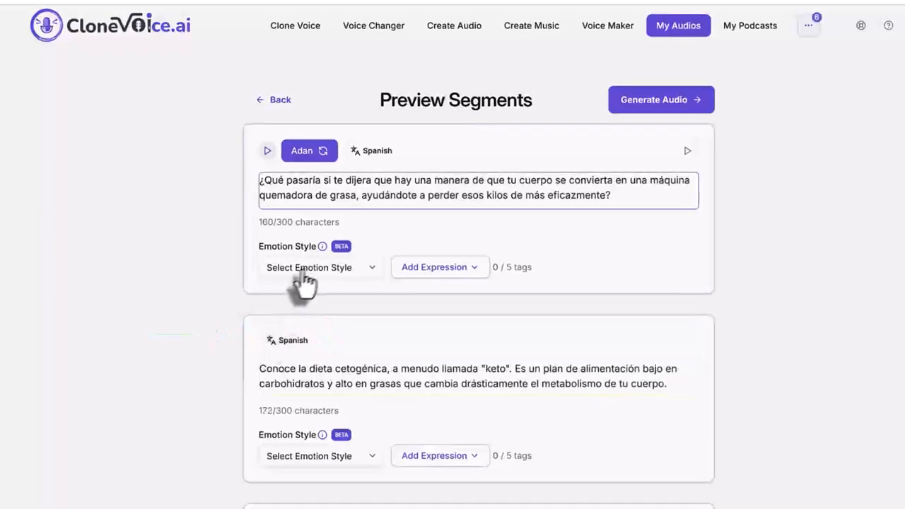
# - Inspect the emotion styles and expressions on offer for the first segment
pyautogui.click(309, 268)
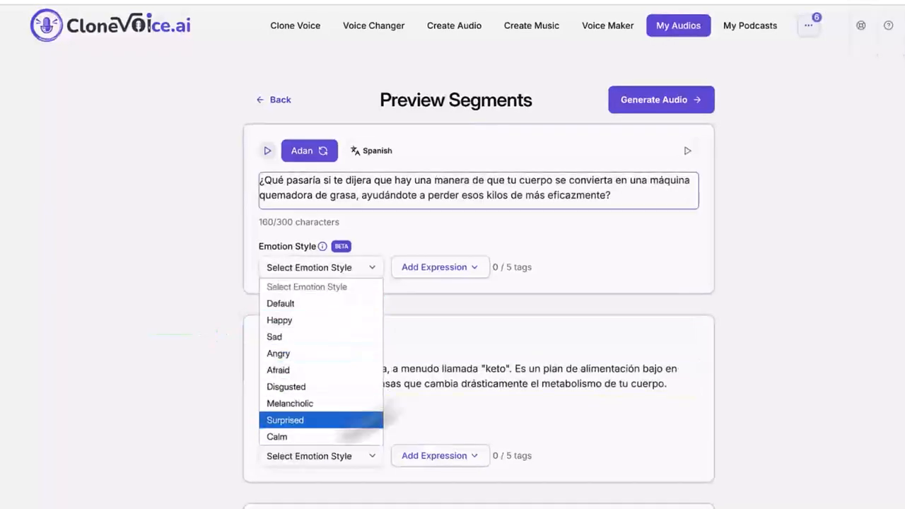
pyautogui.click(435, 274)
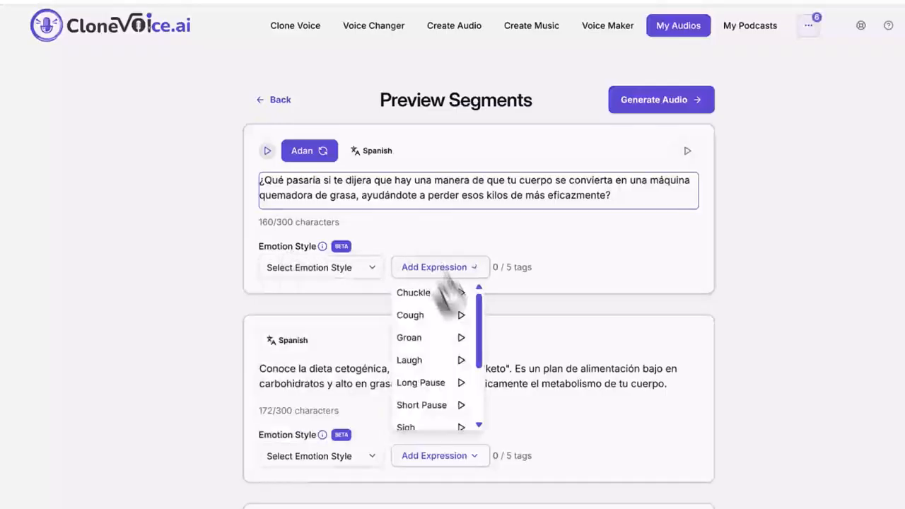
pyautogui.click(700, 334)
# - Look through the translated text of the preview segments further down the list
pyautogui.scroll(-5, 594, 339)
pyautogui.scroll(6, 593, 332)
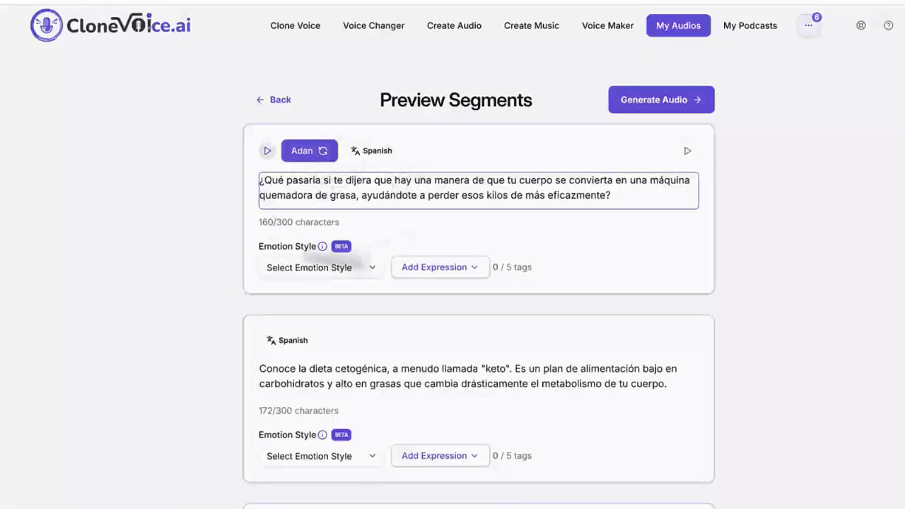
pyautogui.scroll(-4, 380, 275)
pyautogui.scroll(4, 380, 283)
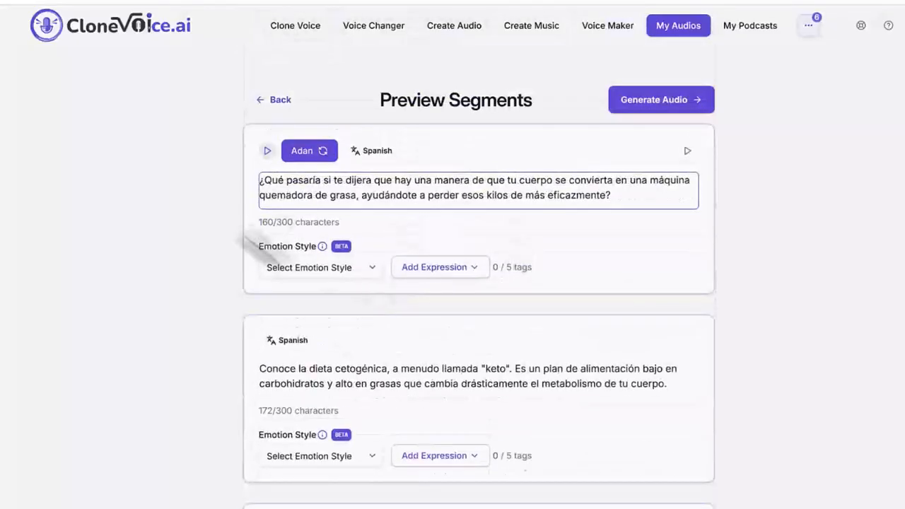
pyautogui.scroll(-3, 452, 247)
pyautogui.doubleClick(621, 175)
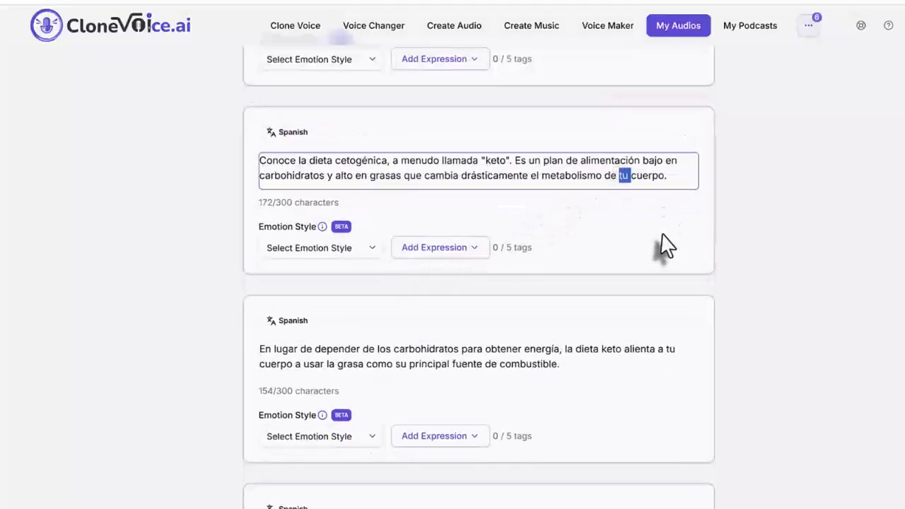
pyautogui.scroll(-3, 662, 246)
pyautogui.scroll(6, 663, 240)
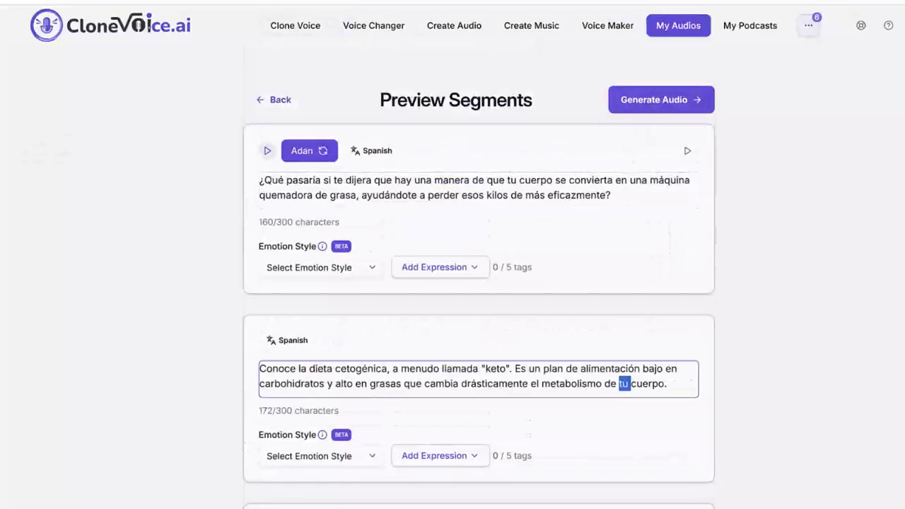
pyautogui.moveTo(602, 121)
pyautogui.mouseDown()
pyautogui.moveTo(628, 63)
pyautogui.moveTo(768, 76)
pyautogui.moveTo(651, 141)
pyautogui.moveTo(576, 115)
pyautogui.mouseUp()
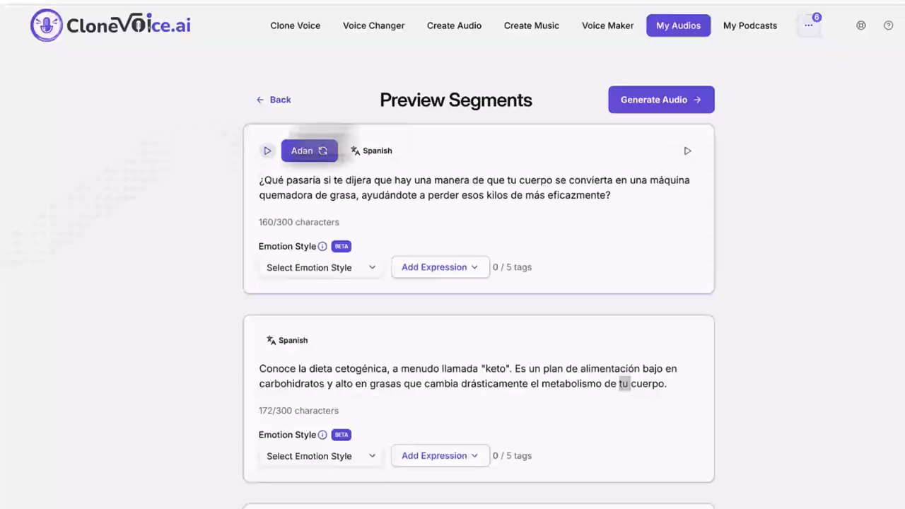
pyautogui.moveTo(78, 188); pyautogui.dragTo(217, 161)
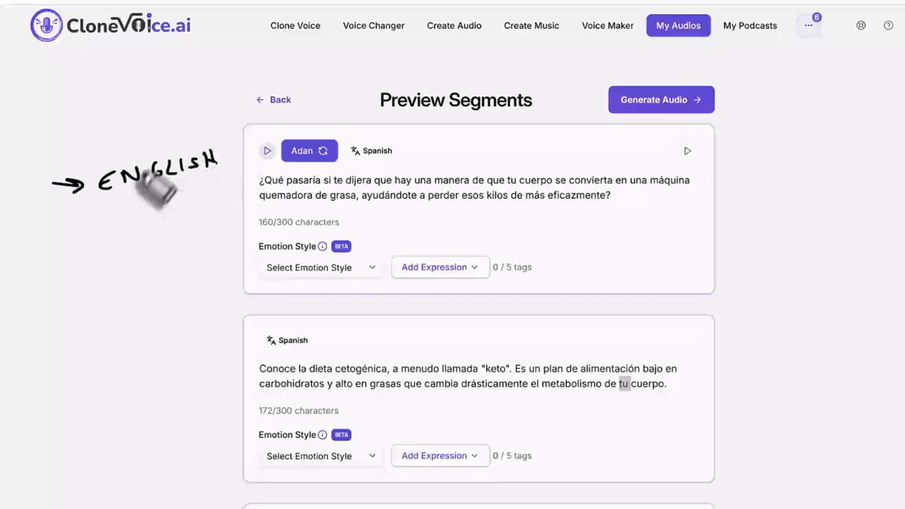
pyautogui.moveTo(149, 191)
pyautogui.mouseDown()
pyautogui.moveTo(157, 213)
pyautogui.moveTo(169, 206)
pyautogui.mouseUp()
pyautogui.moveTo(98, 247)
pyautogui.mouseDown()
pyautogui.moveTo(131, 256)
pyautogui.moveTo(195, 239)
pyautogui.moveTo(242, 212)
pyautogui.mouseUp()
pyautogui.moveTo(167, 260)
pyautogui.mouseDown()
pyautogui.moveTo(167, 282)
pyautogui.moveTo(171, 275)
pyautogui.moveTo(138, 316)
pyautogui.moveTo(152, 324)
pyautogui.moveTo(233, 280)
pyautogui.mouseUp()
pyautogui.moveTo(134, 343); pyautogui.dragTo(249, 291)
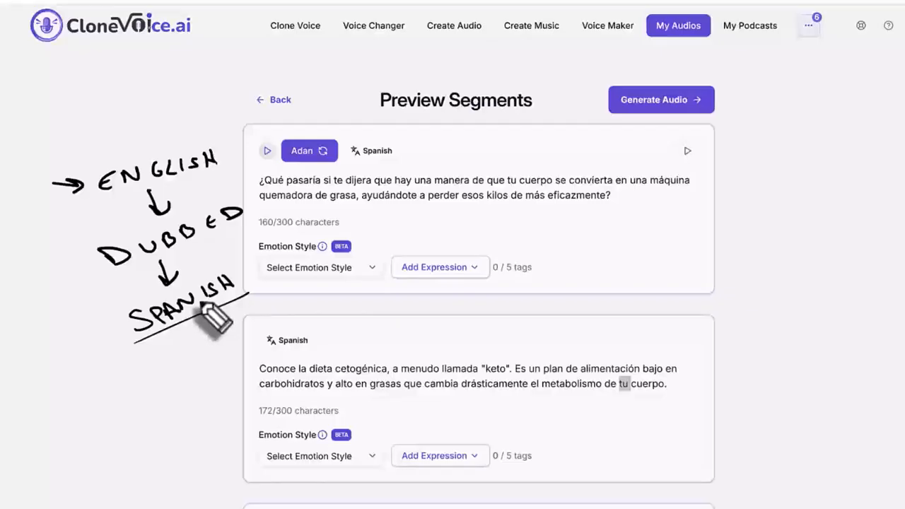